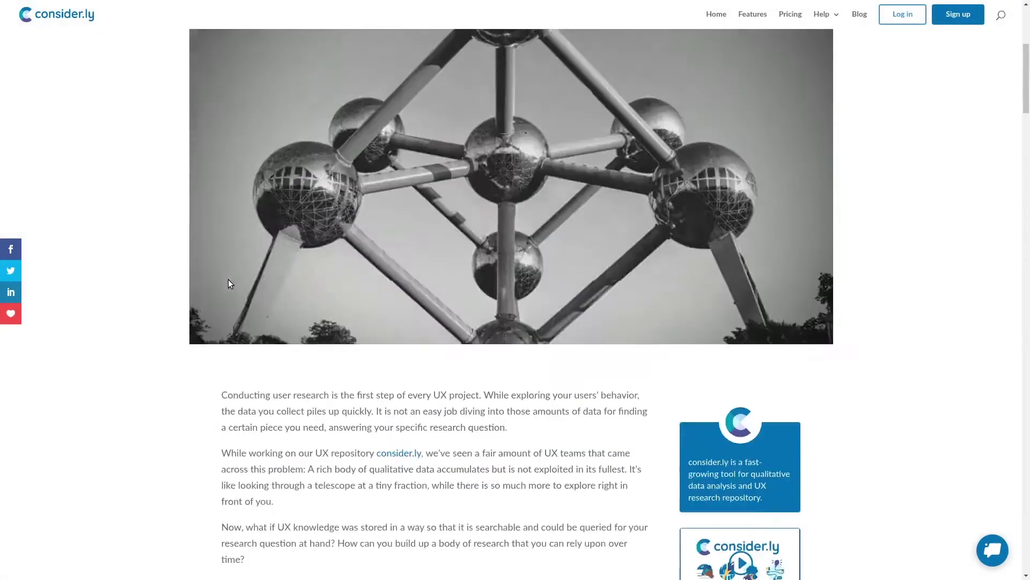
scroll(228, 284, up, 4)
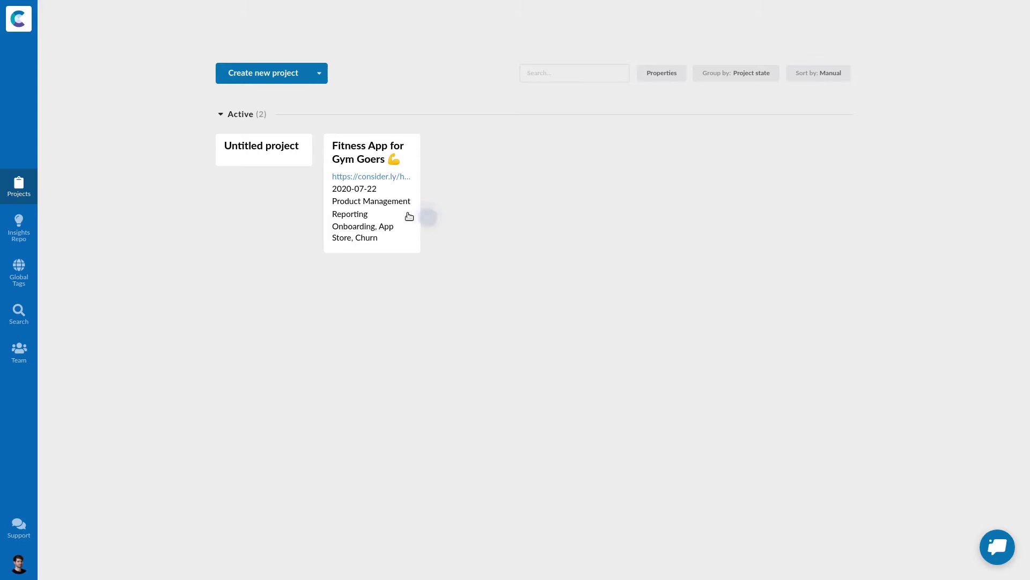
Move the Fitness App for Gym Goers card to first place and open its Lab Session #1 – Zoe note
drag(379, 205, 266, 201)
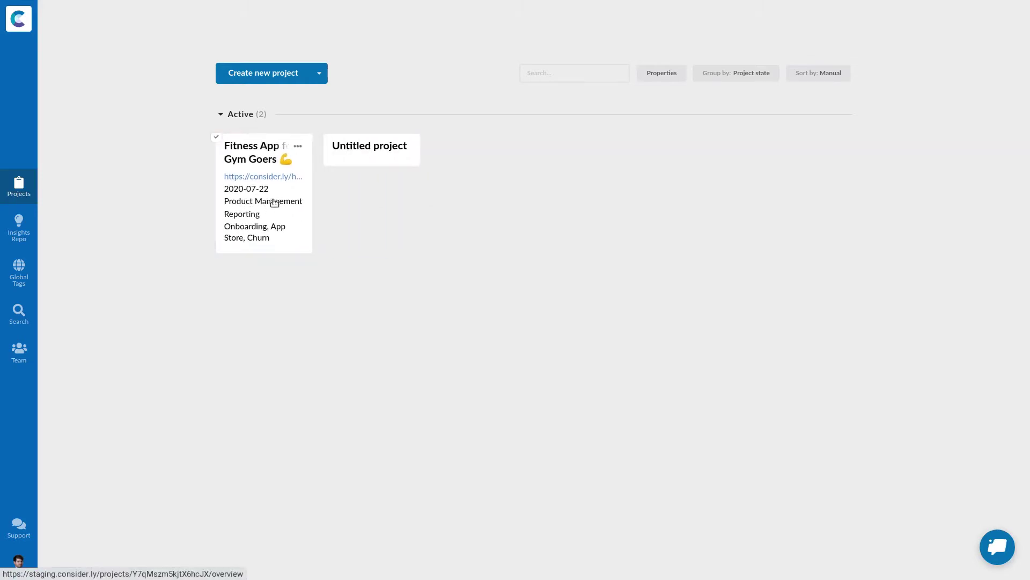
click(251, 220)
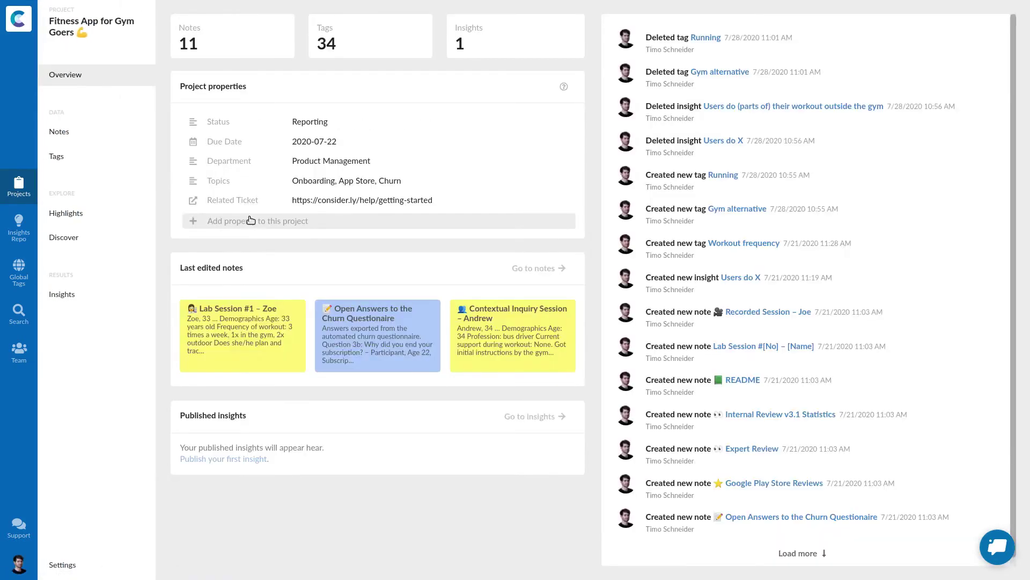
click(115, 141)
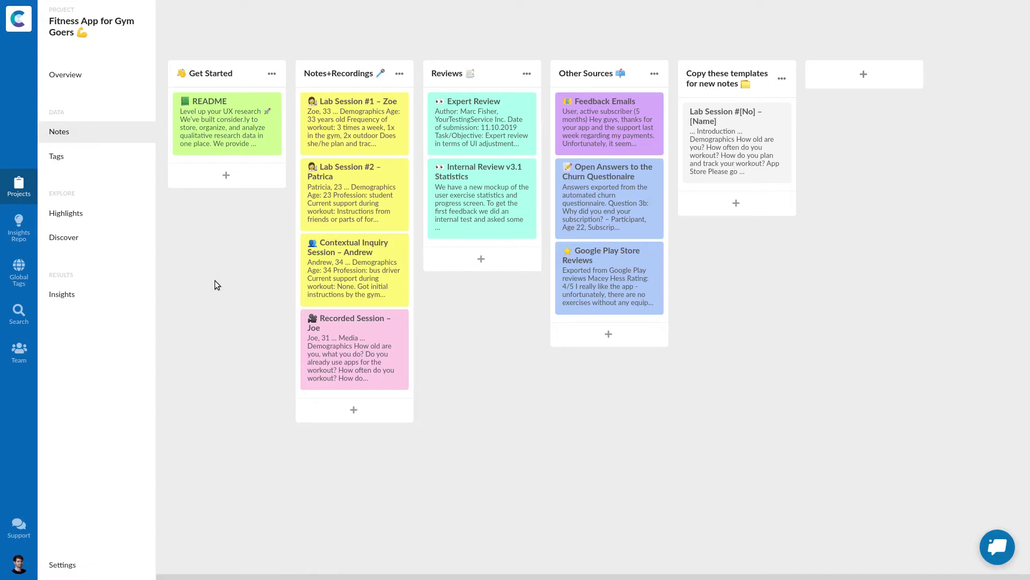
mouse_move(354, 123)
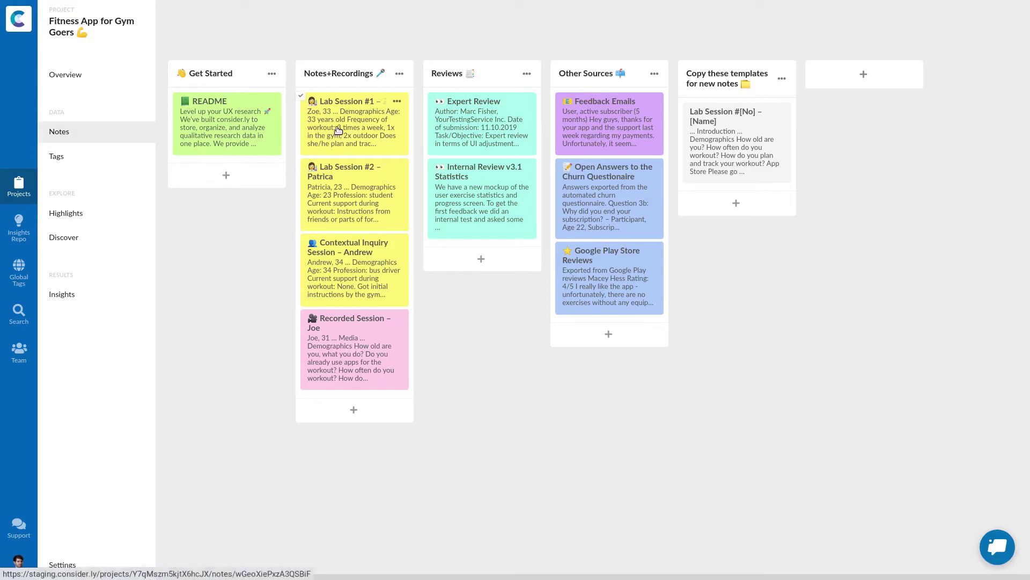
click(338, 130)
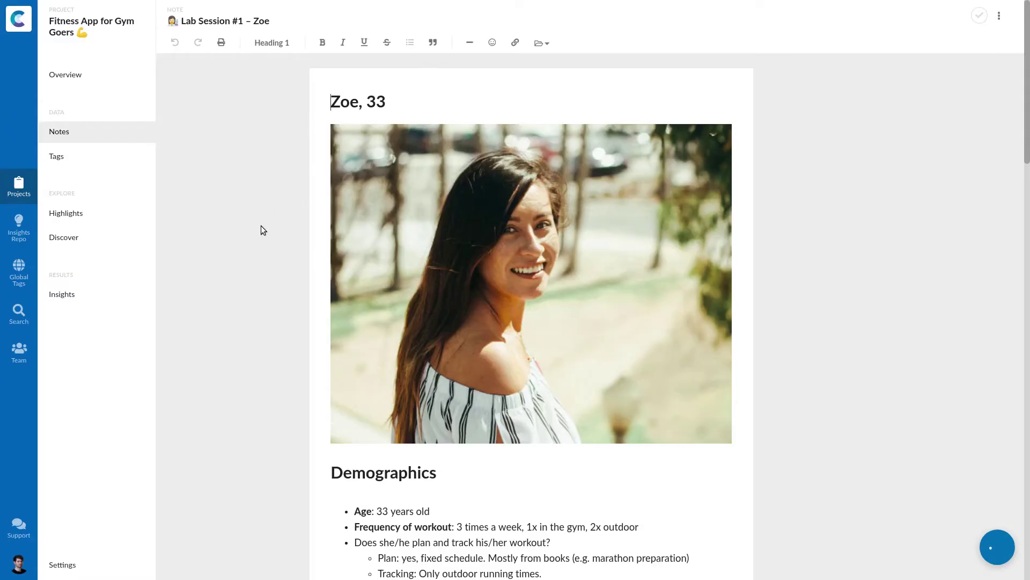
scroll(259, 228, down, 2)
scroll(258, 234, down, 2)
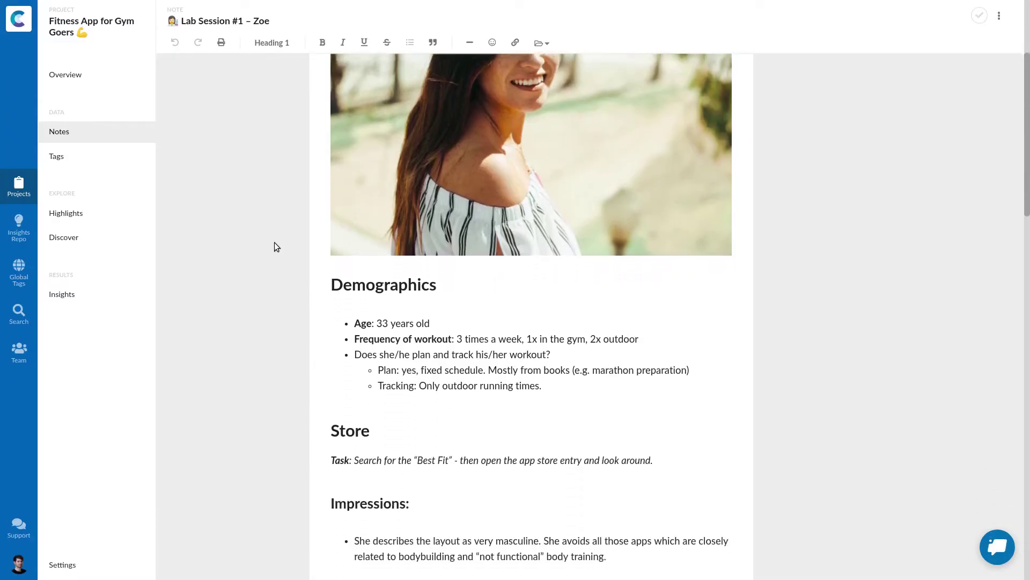
Highlight Zoe's workout-frequency answer and tag it Workout frequency, plus new tags Gym alternative and Running
click(458, 336)
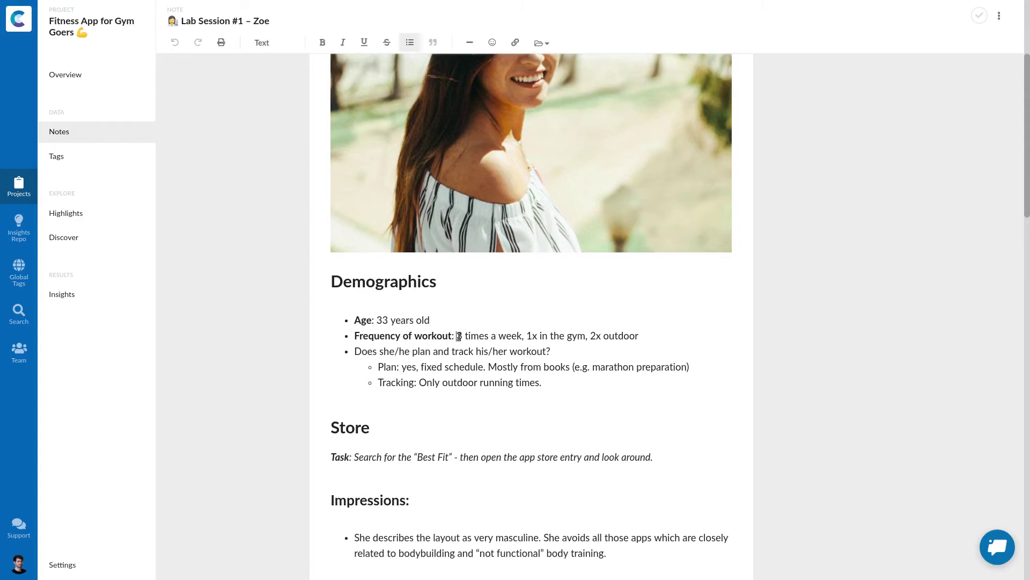
key(shift+End)
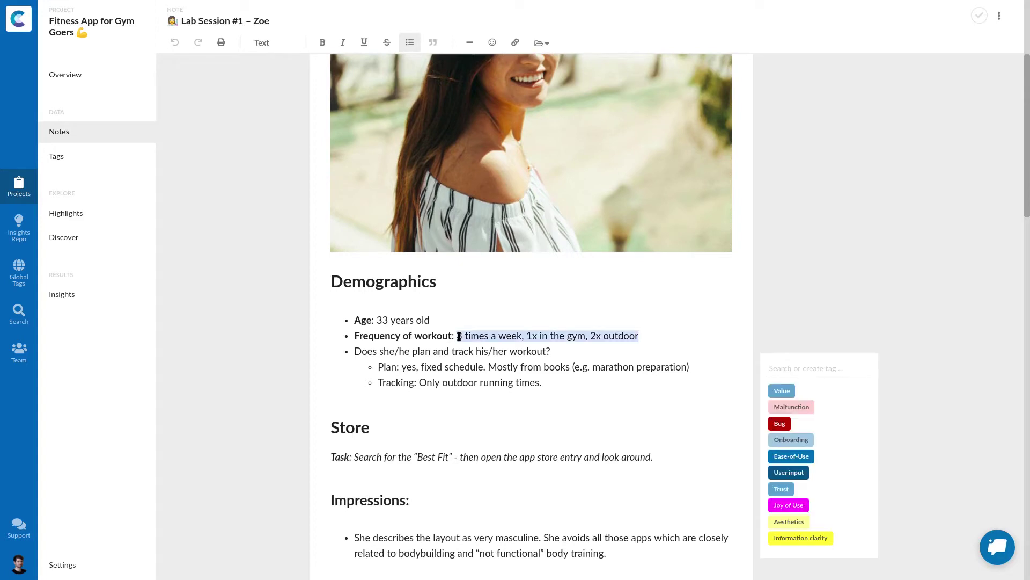
scroll(458, 336, down, 3)
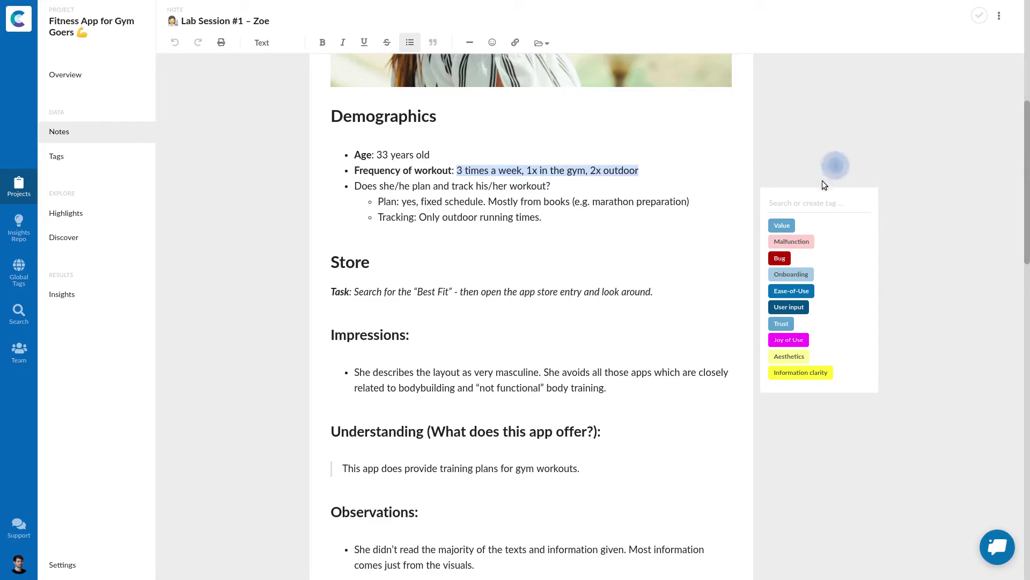
click(812, 204)
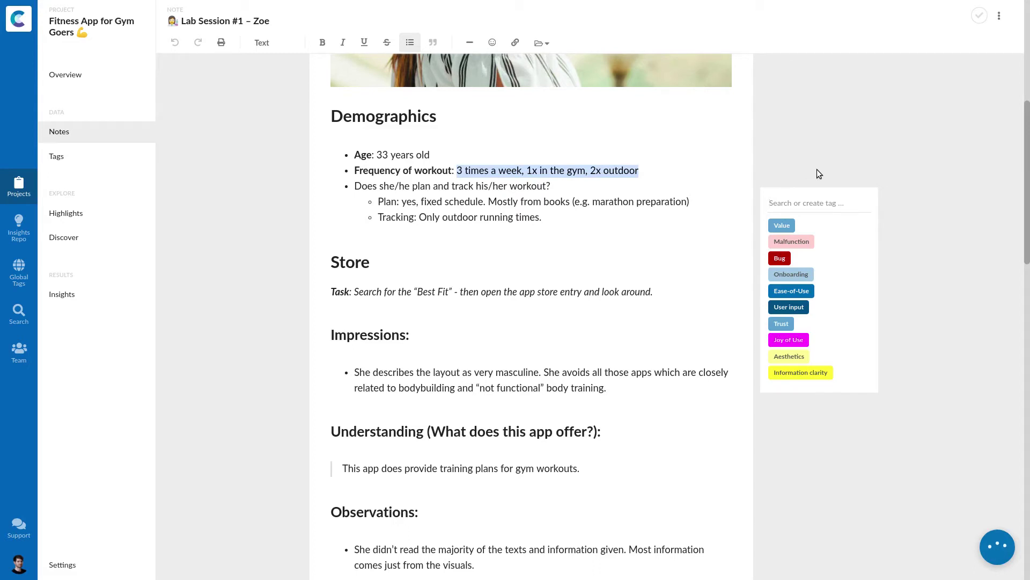
text(freq)
key(Return)
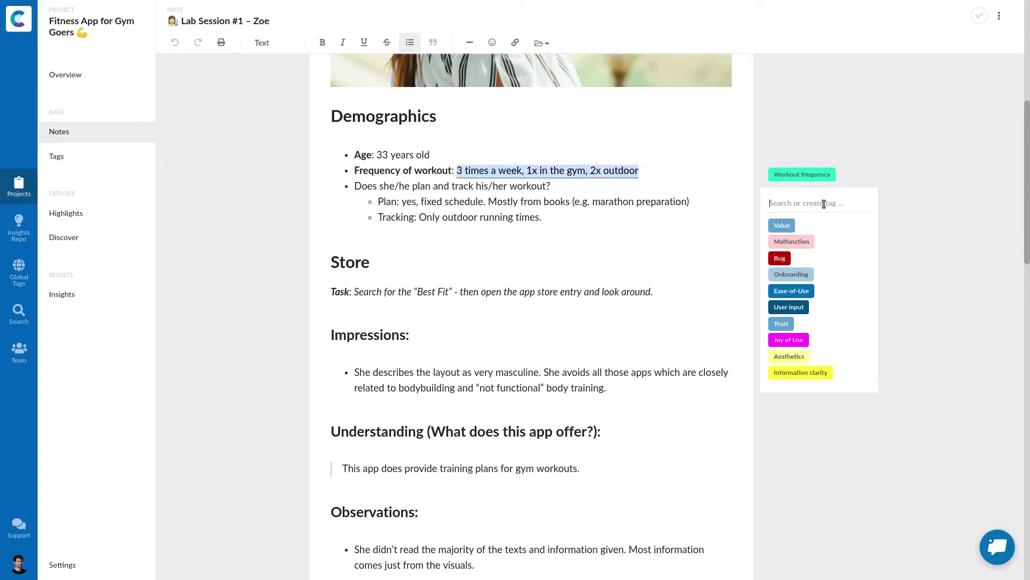
text(Gym alterna)
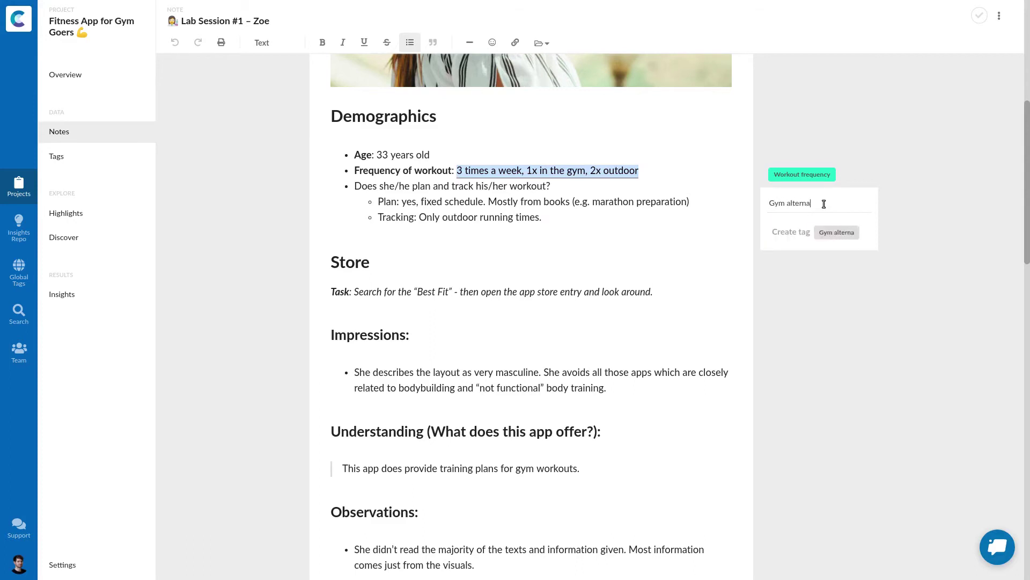
text(tive)
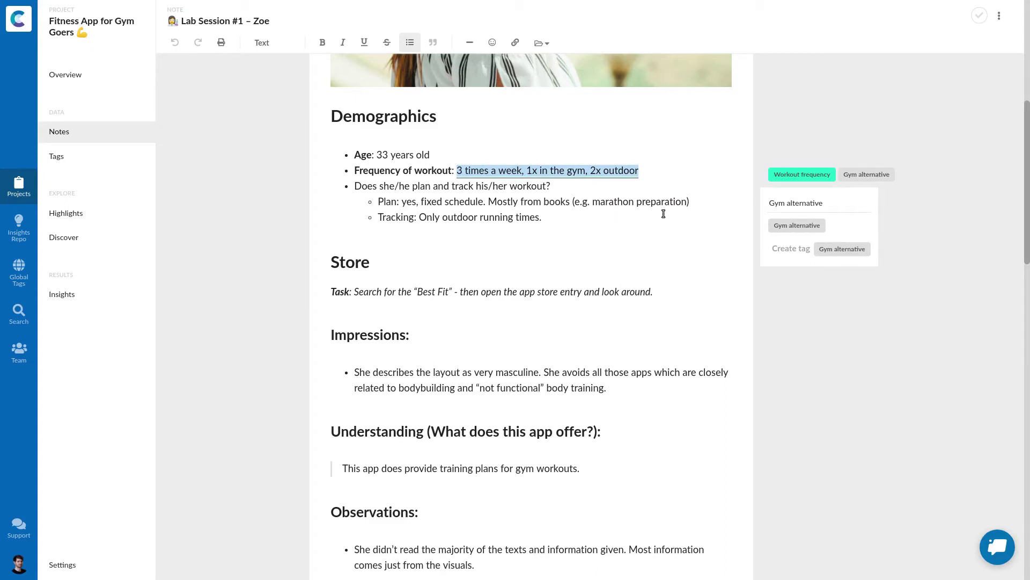
triple_click(831, 203)
key(BackSpace)
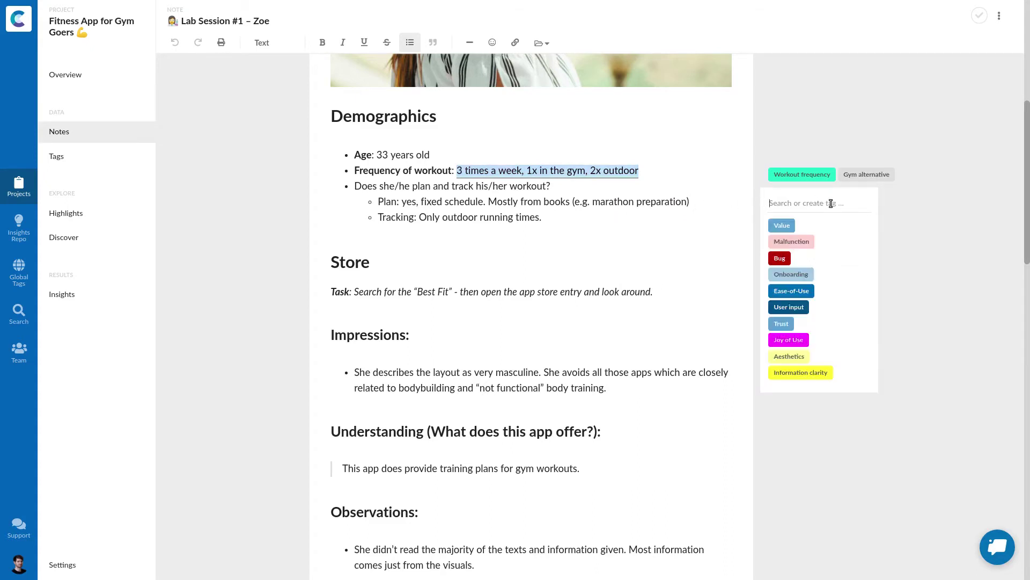
text(Running)
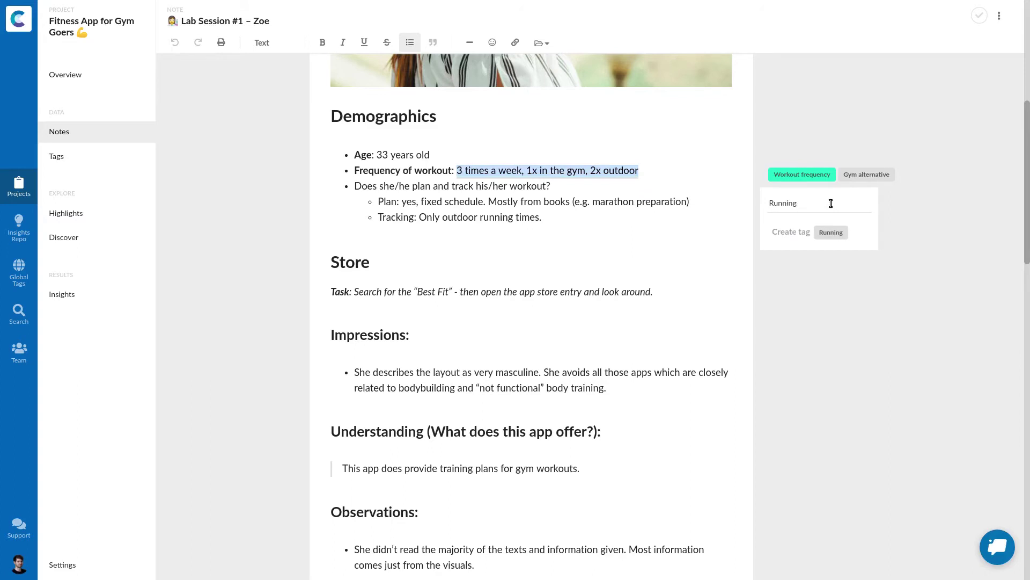
key(Return)
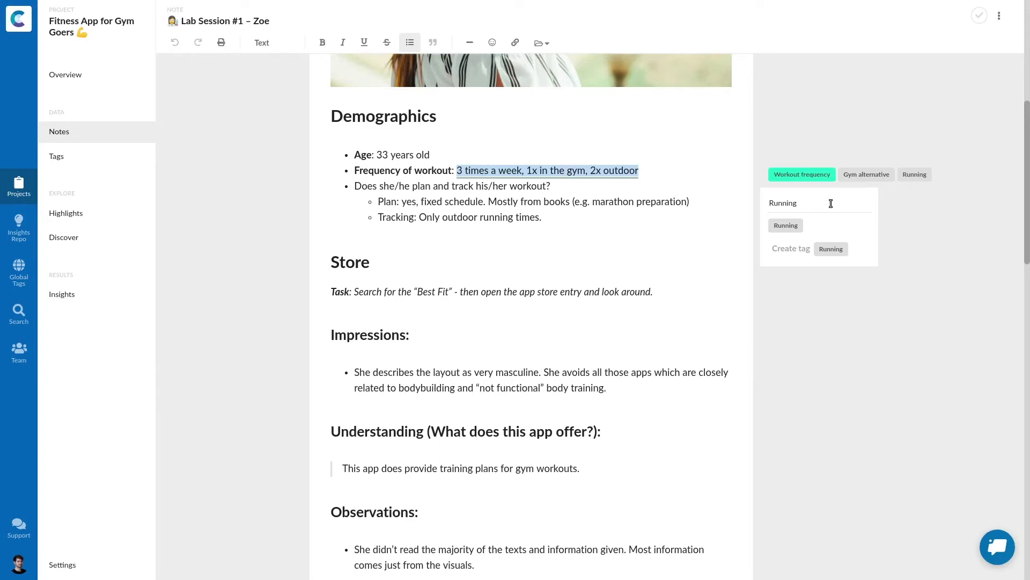
Attach Zoe's tagged highlight to a new insight titled 'Users do parts of their workout outside the gym'
click(708, 187)
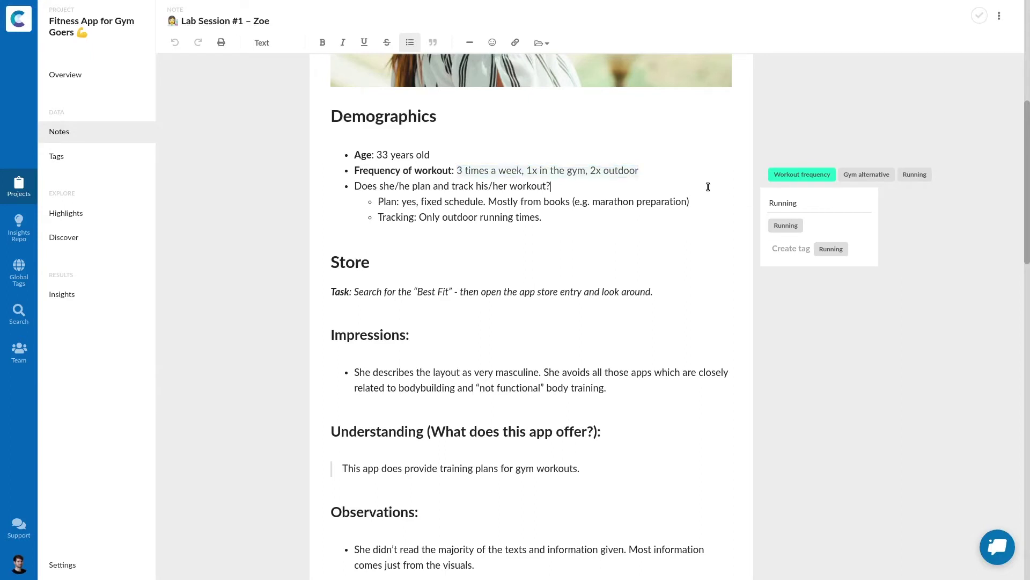
click(792, 176)
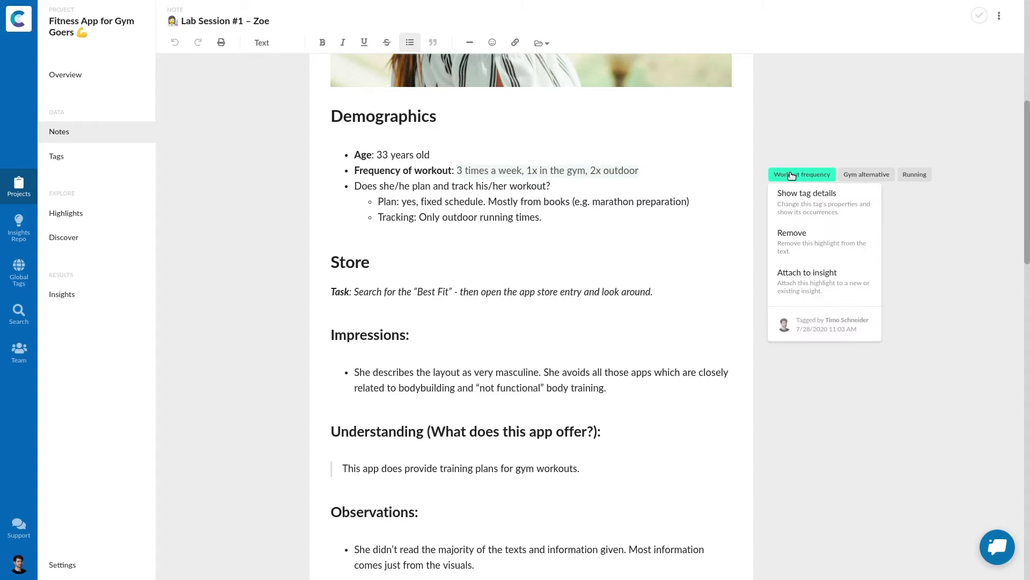
click(801, 281)
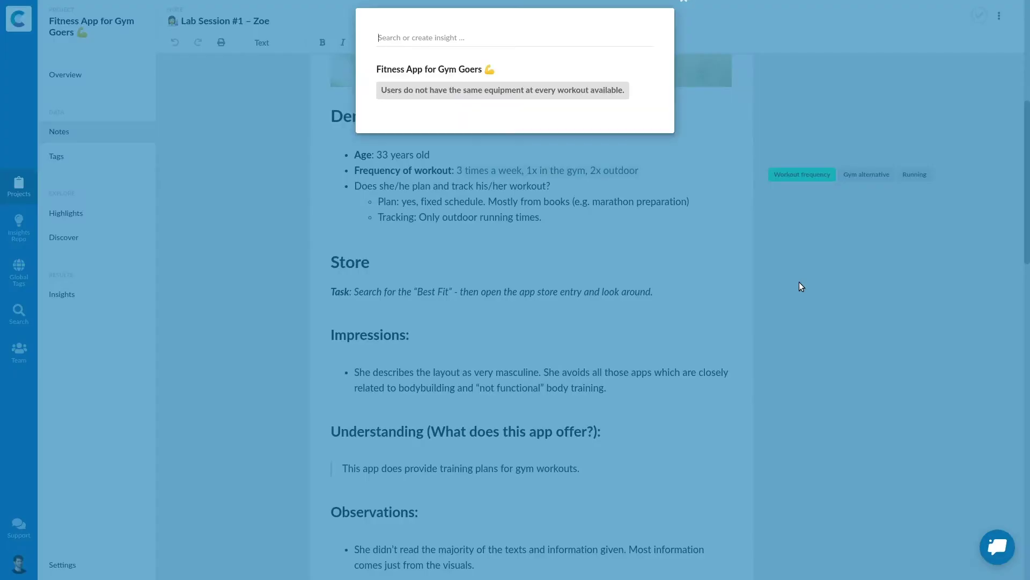
text(Use)
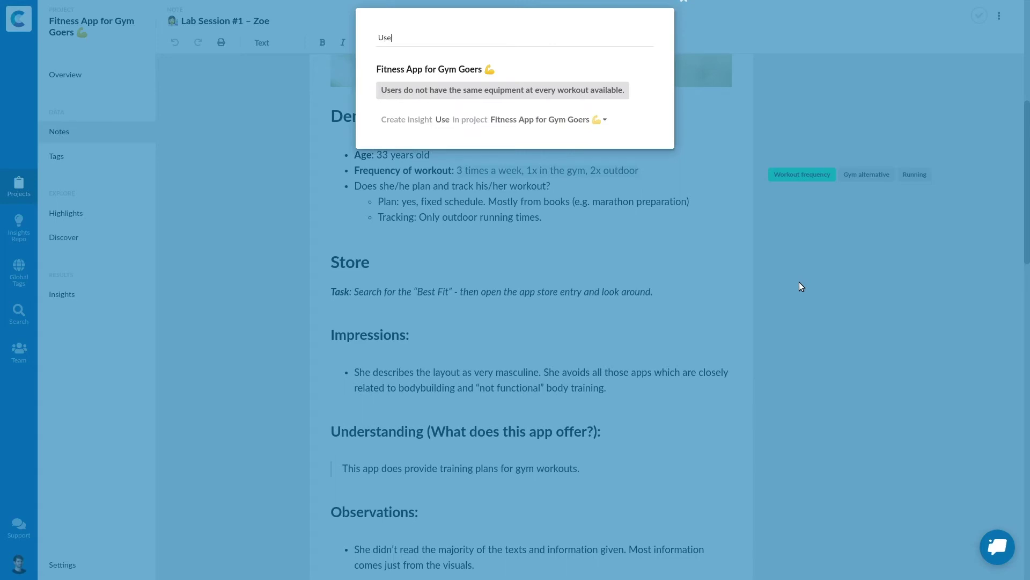
text(rs do parts of)
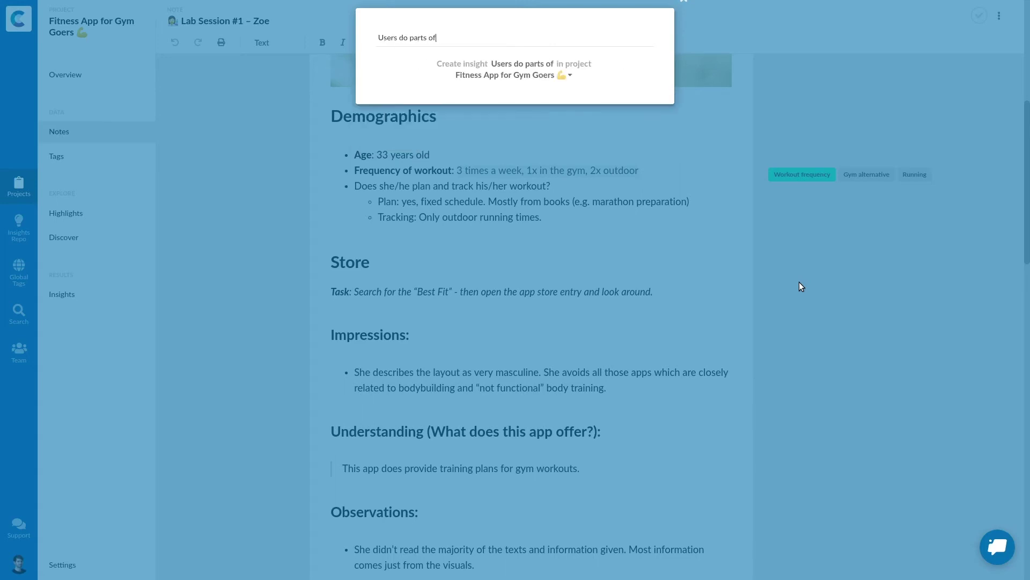
text( their workout )
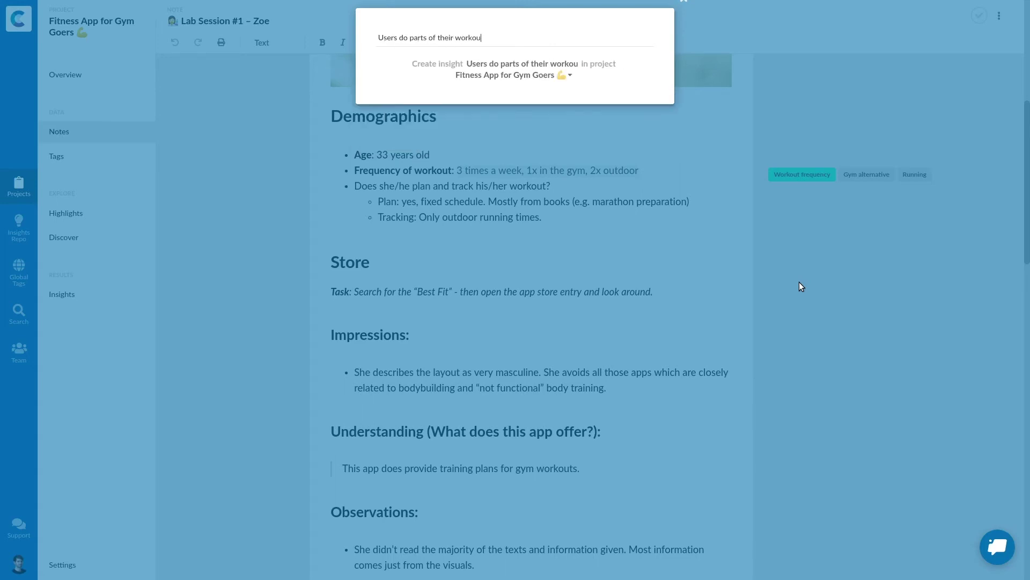
text(outside the)
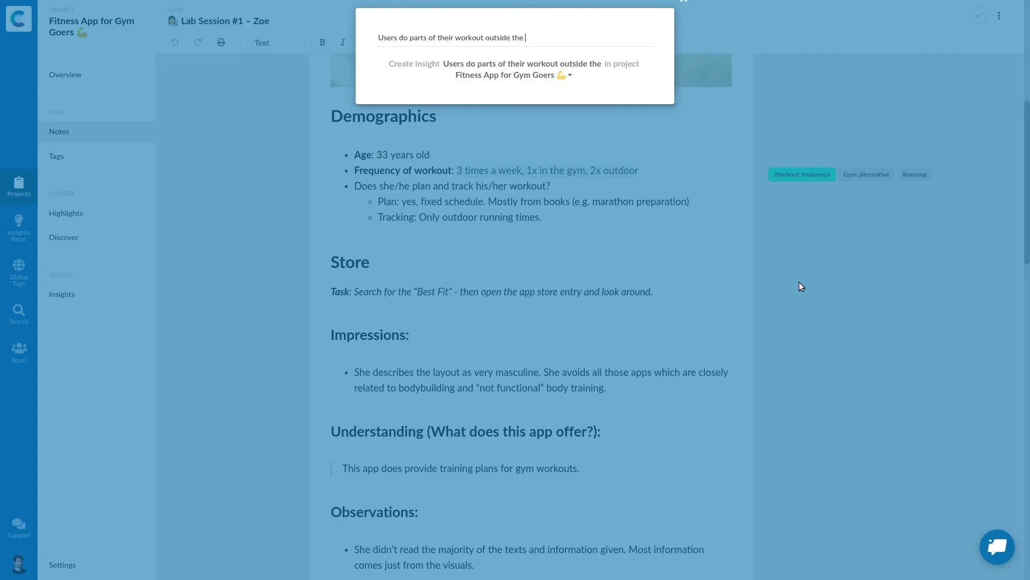
text( gyn)
key(BackSpace)
text(m)
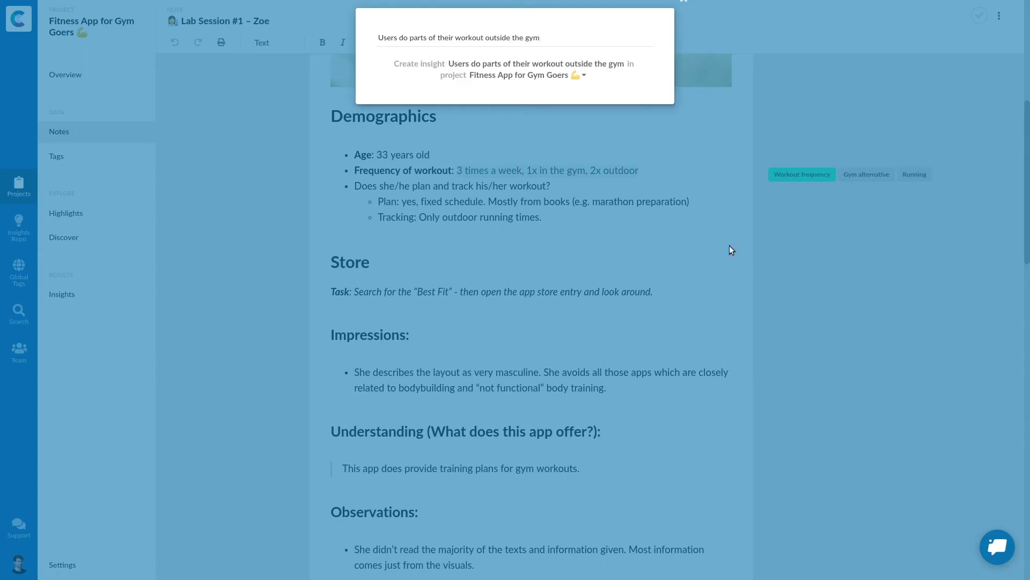
click(495, 71)
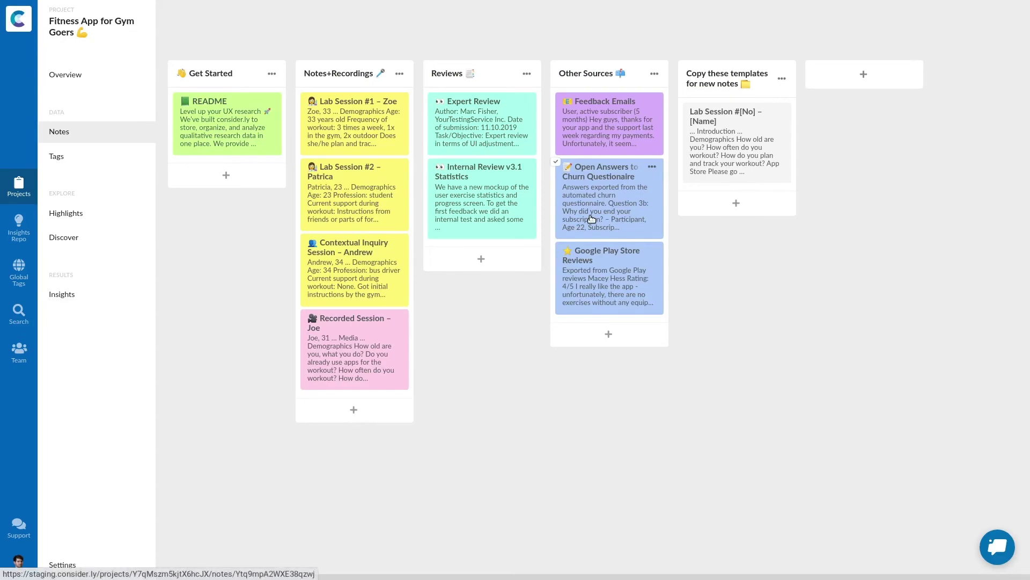
In the 'Open Answers to the Churn Questionaire' note, select the answer from 'in summer' to 'runnings.'
click(591, 220)
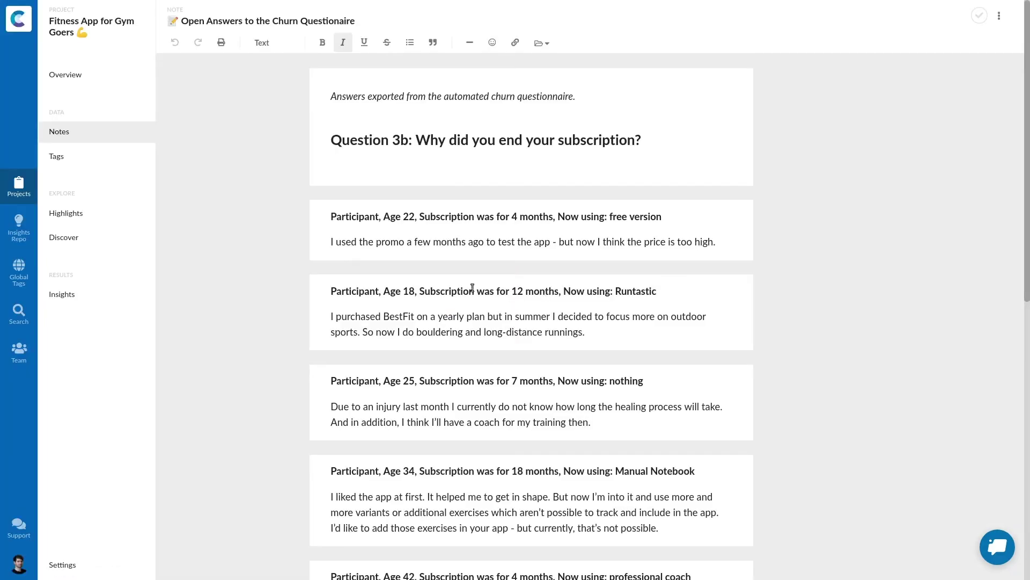
scroll(362, 265, down, 2)
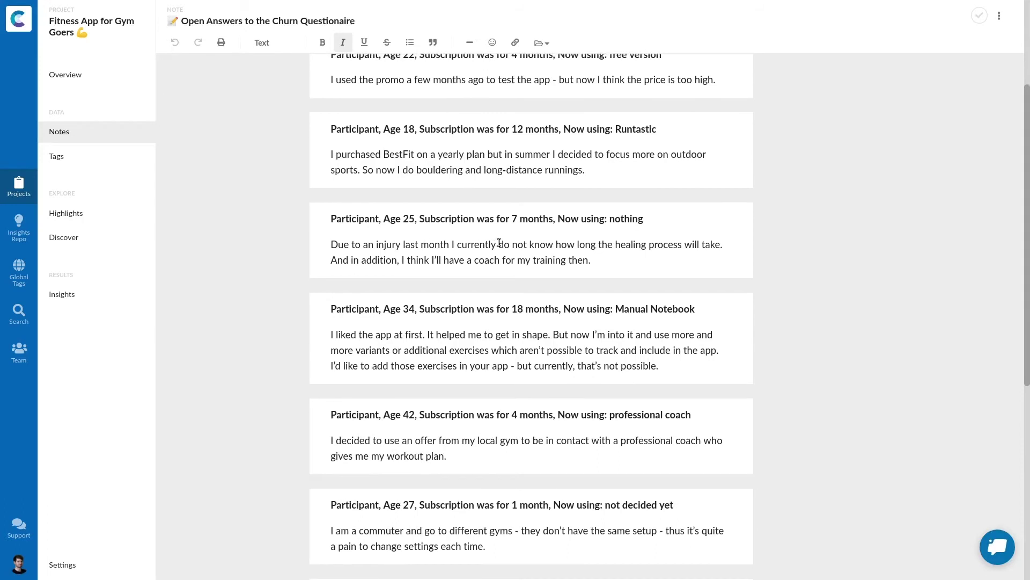
click(505, 153)
drag(506, 154, 585, 170)
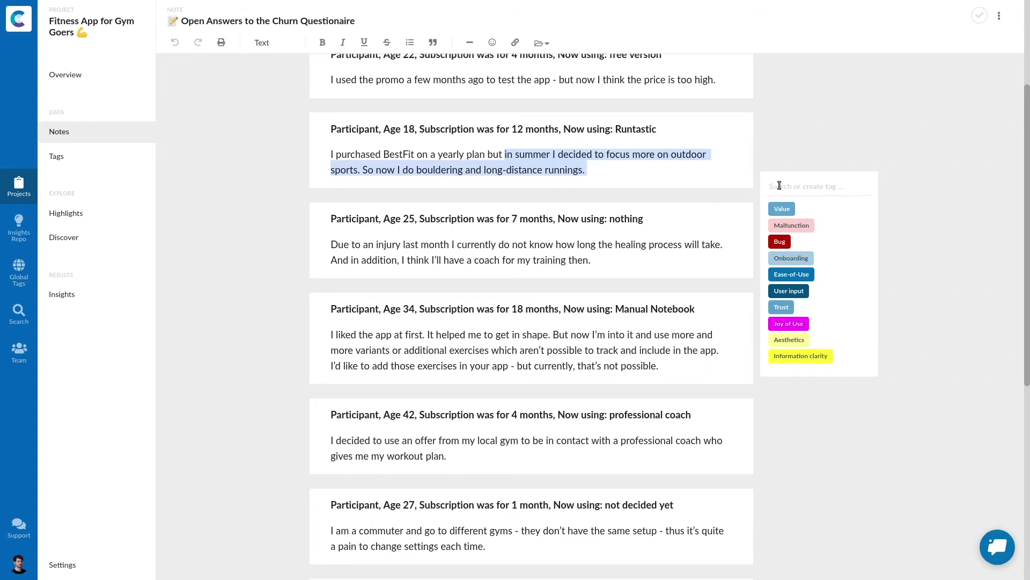
Tag the selected answer Gym alternative and Running, and create a new Bouldering tag
click(797, 187)
text(Gym)
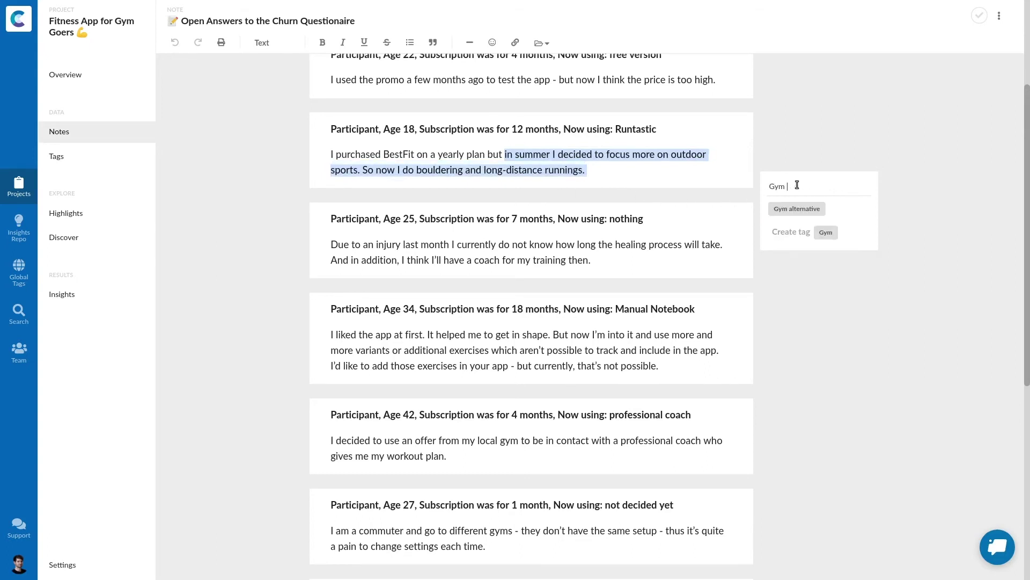
key(BackSpace)
key(BackSpace)
key(BackSpace)
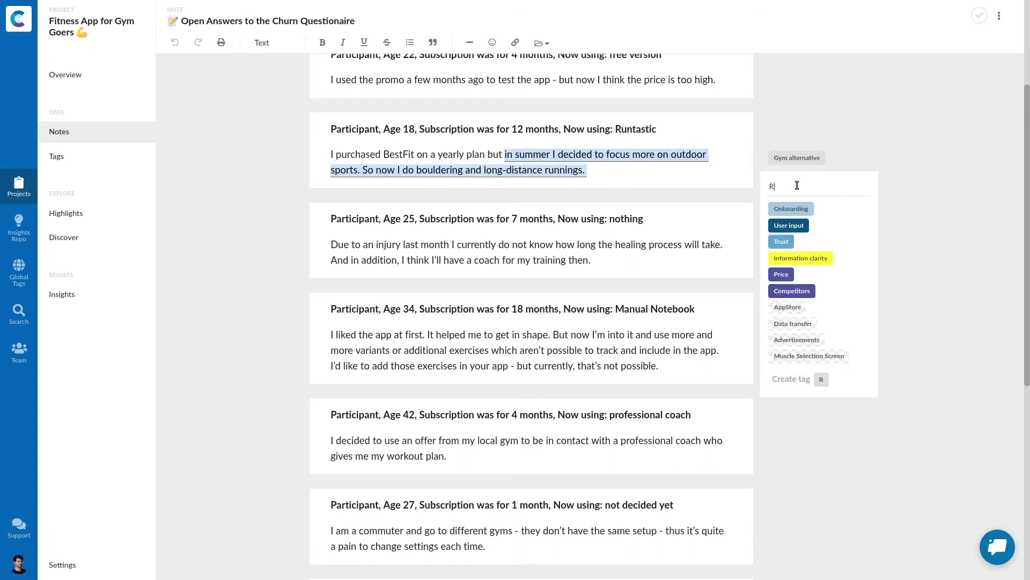
text(Running)
key(Return)
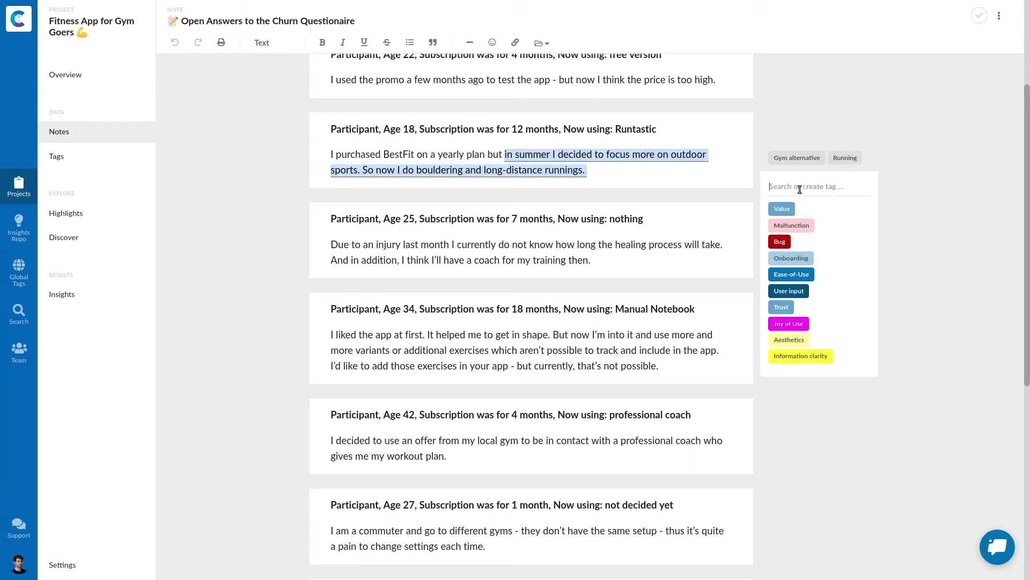
text(Boulderin)
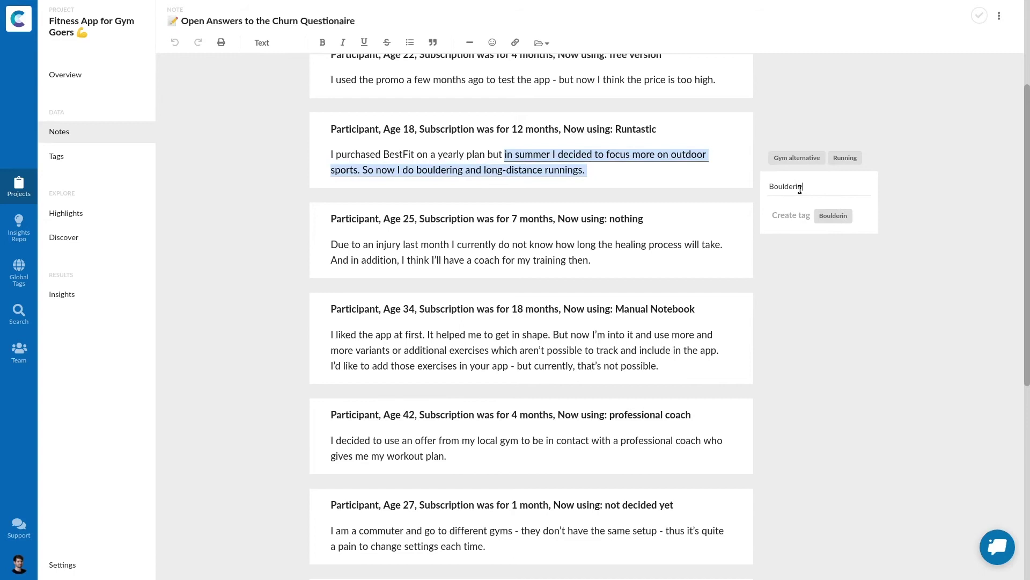
text(g)
key(Return)
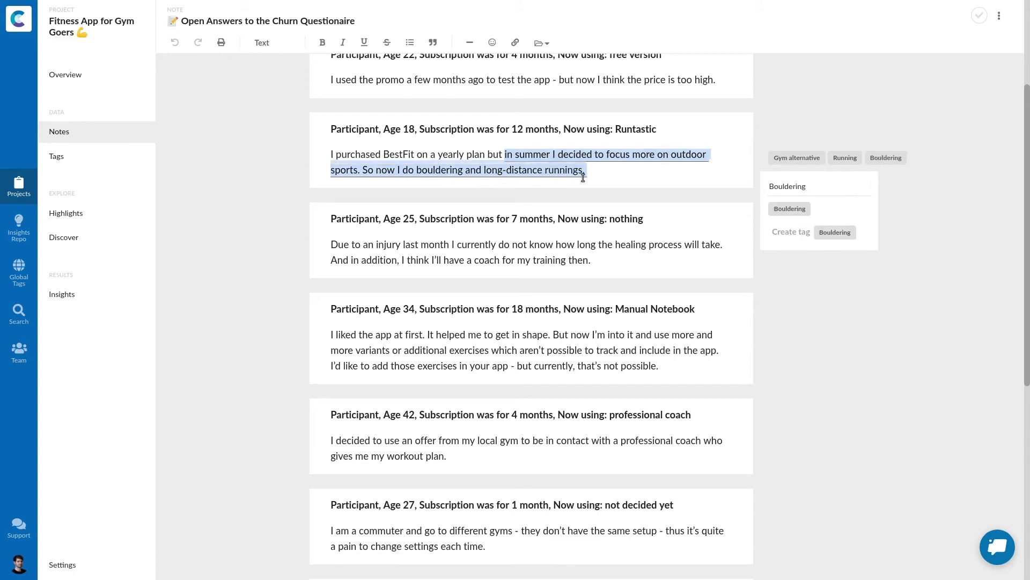
Attach the outdoor-sports highlight to the 'Users do parts of their workout outside the gym' insight
click(612, 171)
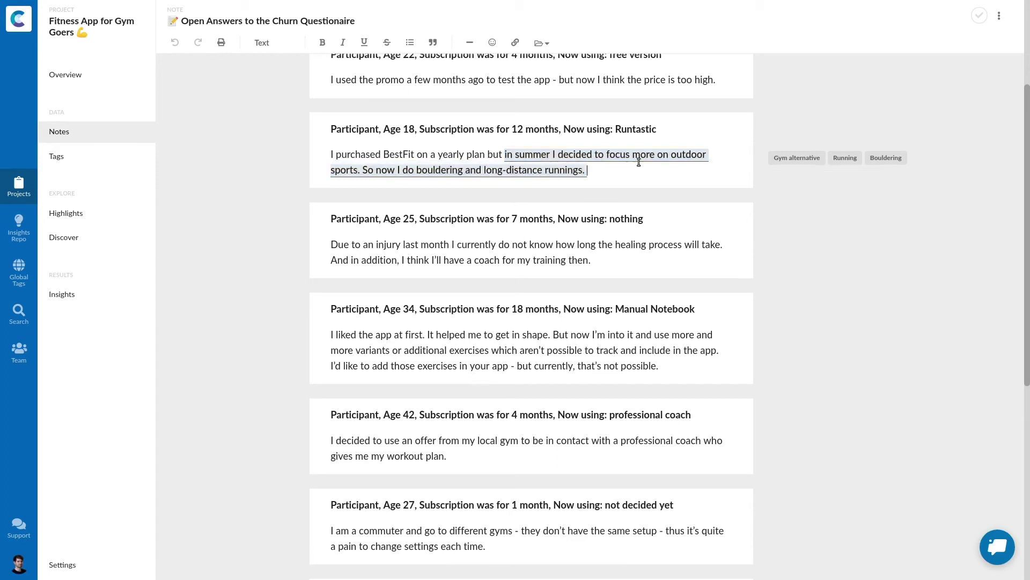
click(783, 163)
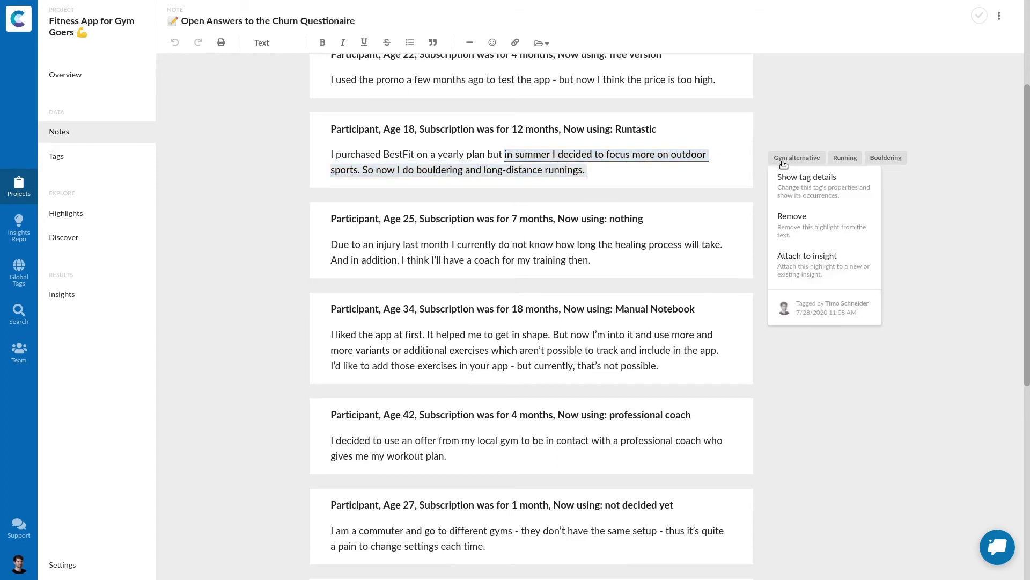
click(814, 264)
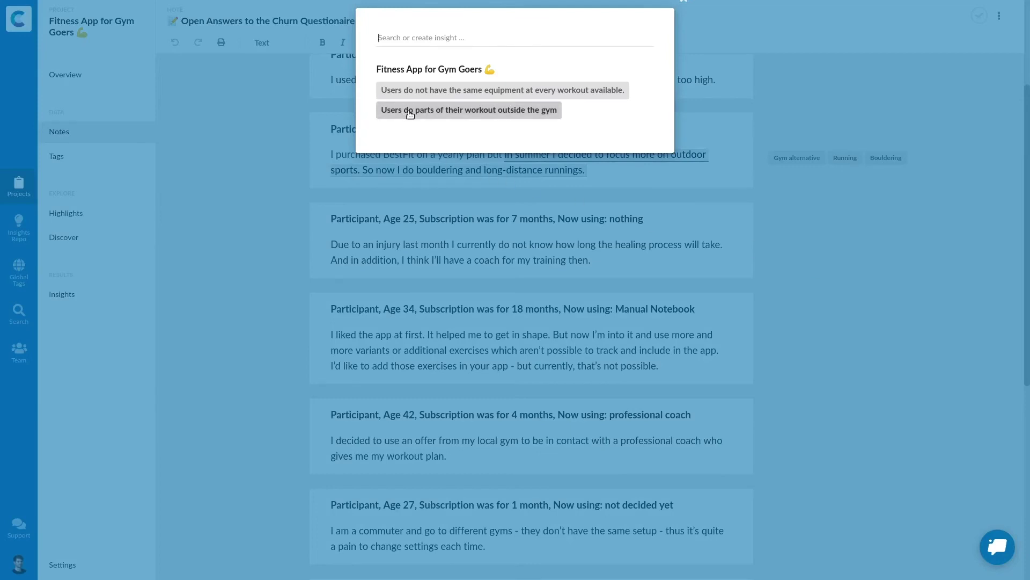
click(409, 113)
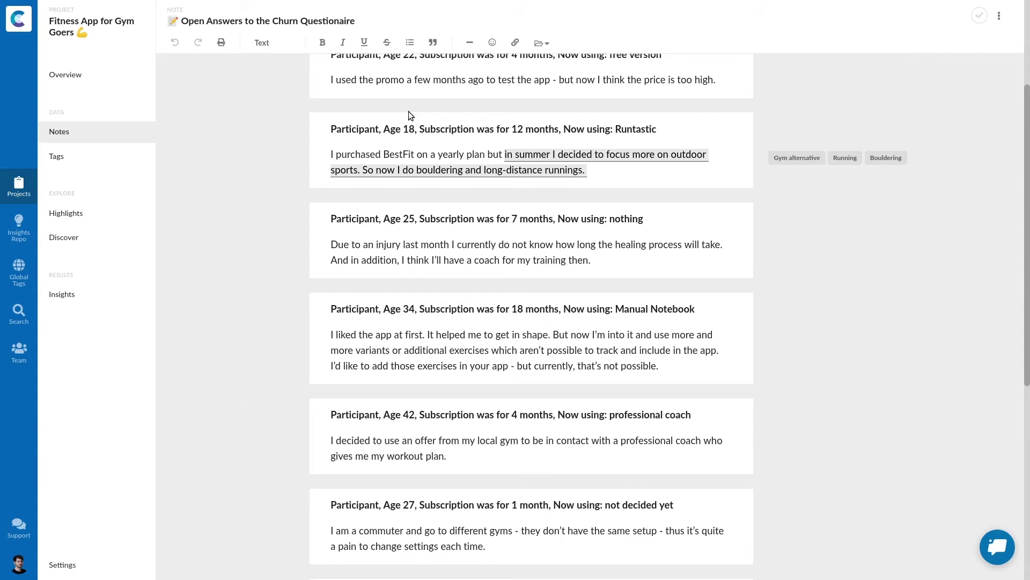
From the project's Insights list, open the 'Users do parts of their workout outside the gym' insight
click(95, 297)
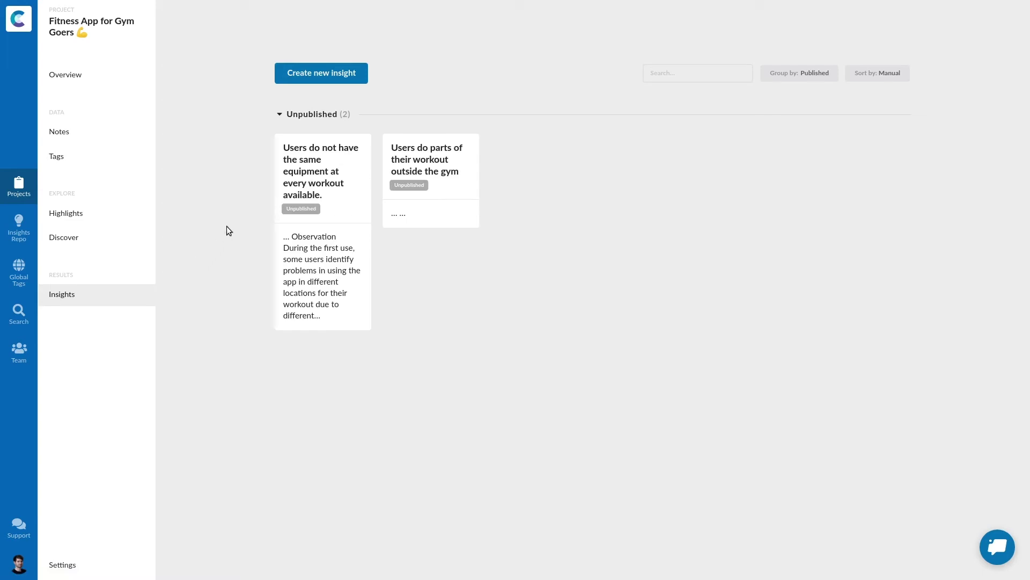
mouse_move(431, 173)
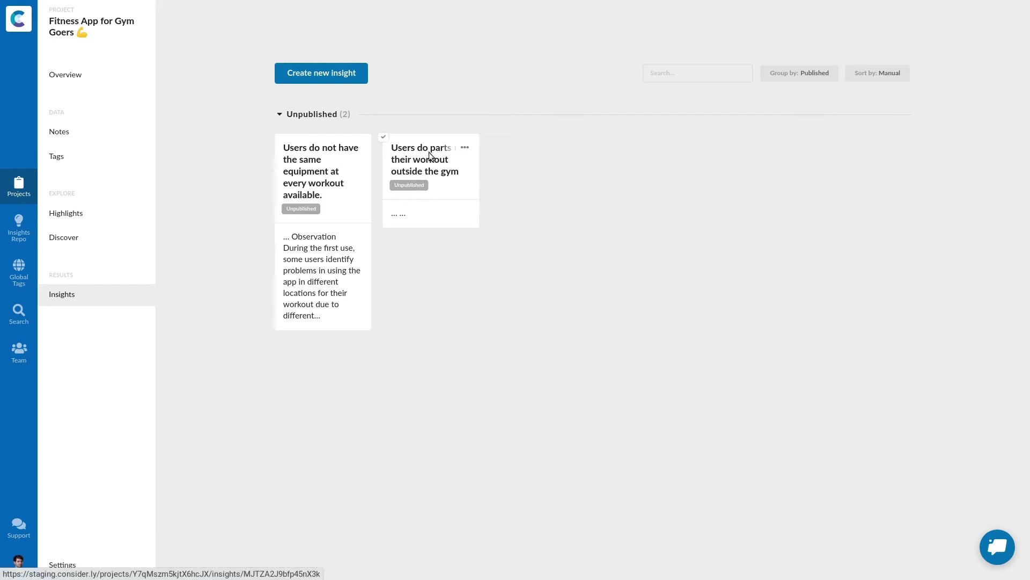
click(429, 155)
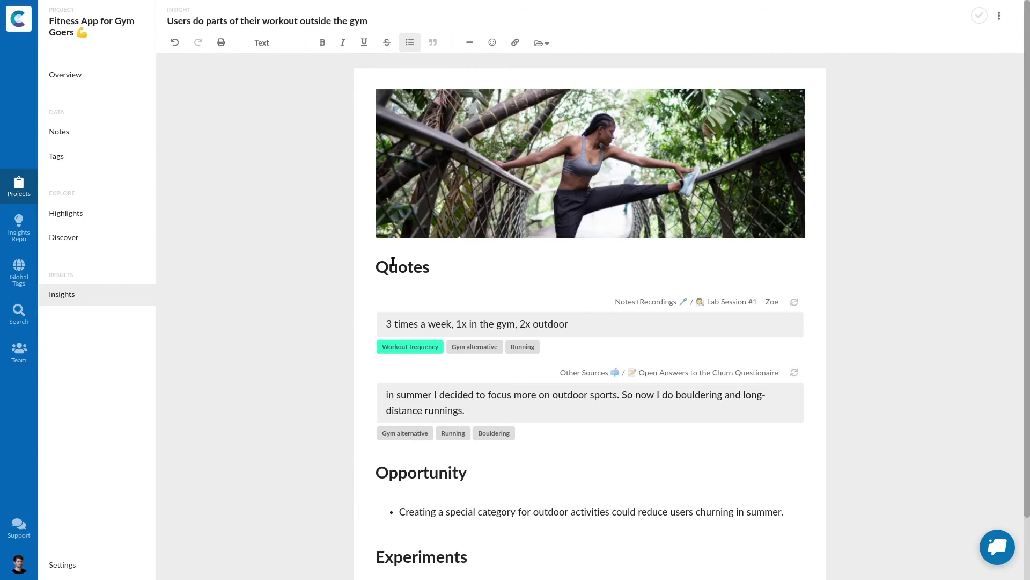
scroll(340, 248, down, 1)
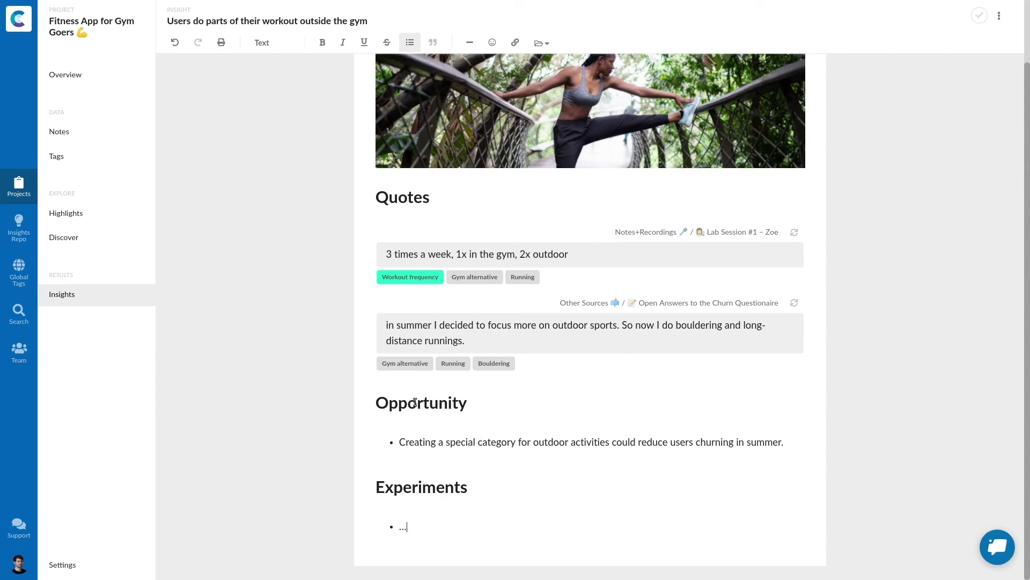
scroll(345, 362, up, 2)
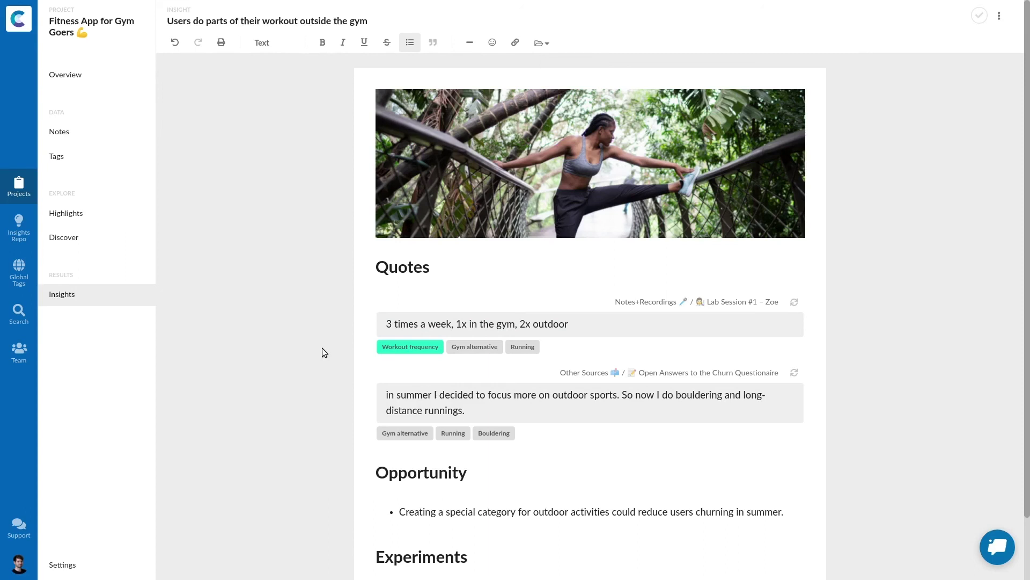
scroll(323, 348, down, 2)
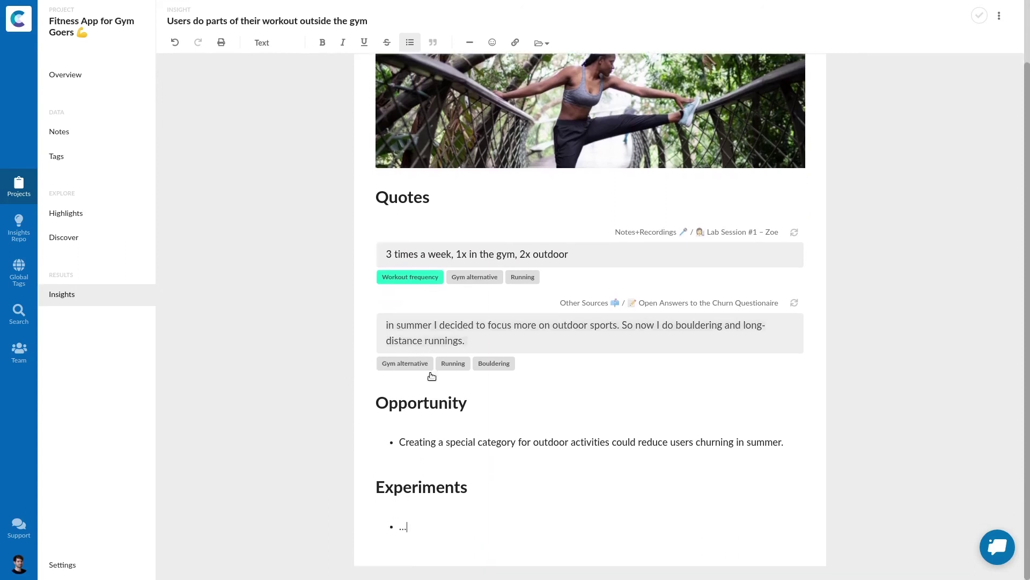